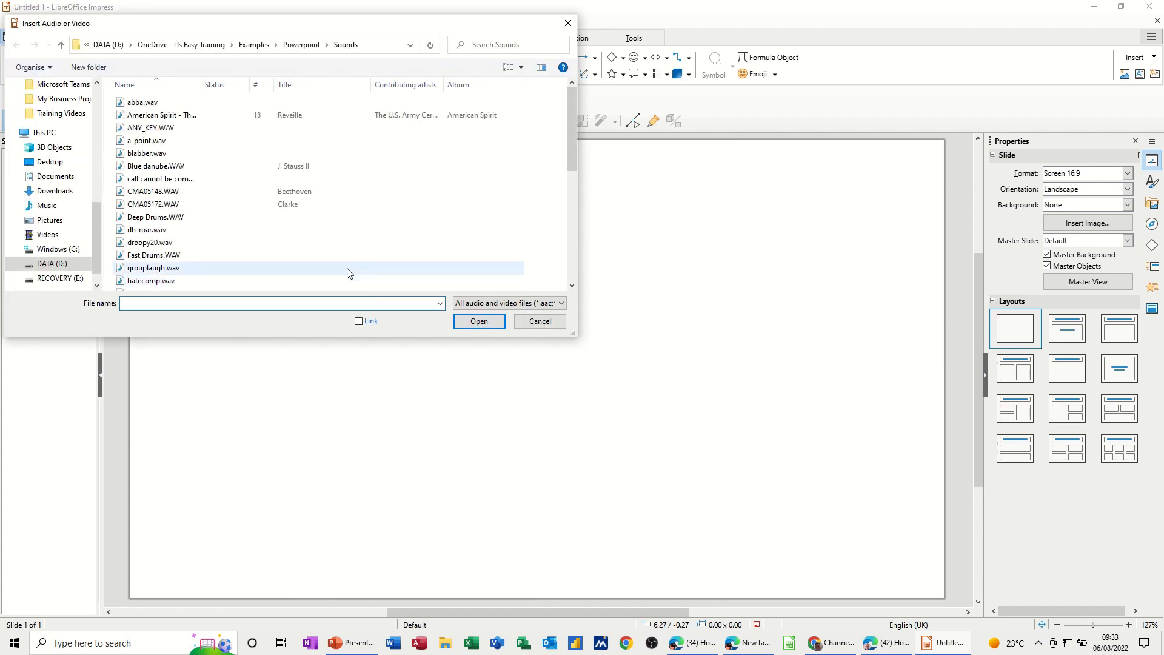
Insert the video "British squares with title.wmv" from the Waterloo Video folder onto the slide.
{"action": "left_click", "coordinate": [302, 45]}
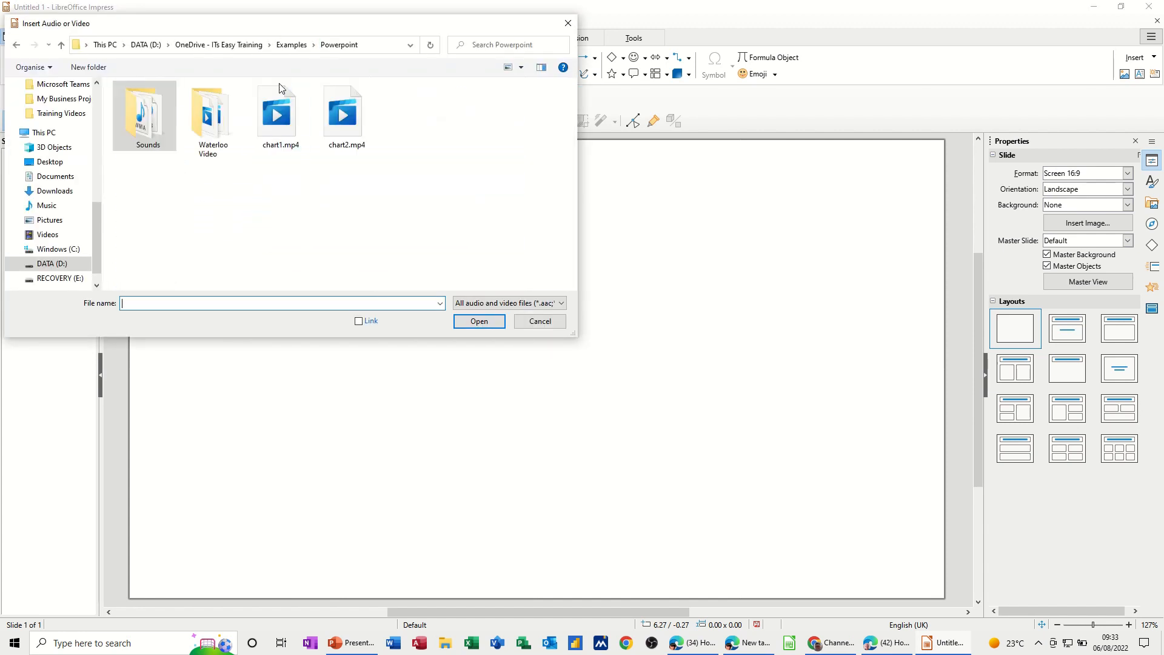
{"action": "double_click", "coordinate": [212, 123]}
{"action": "double_click", "coordinate": [146, 124]}
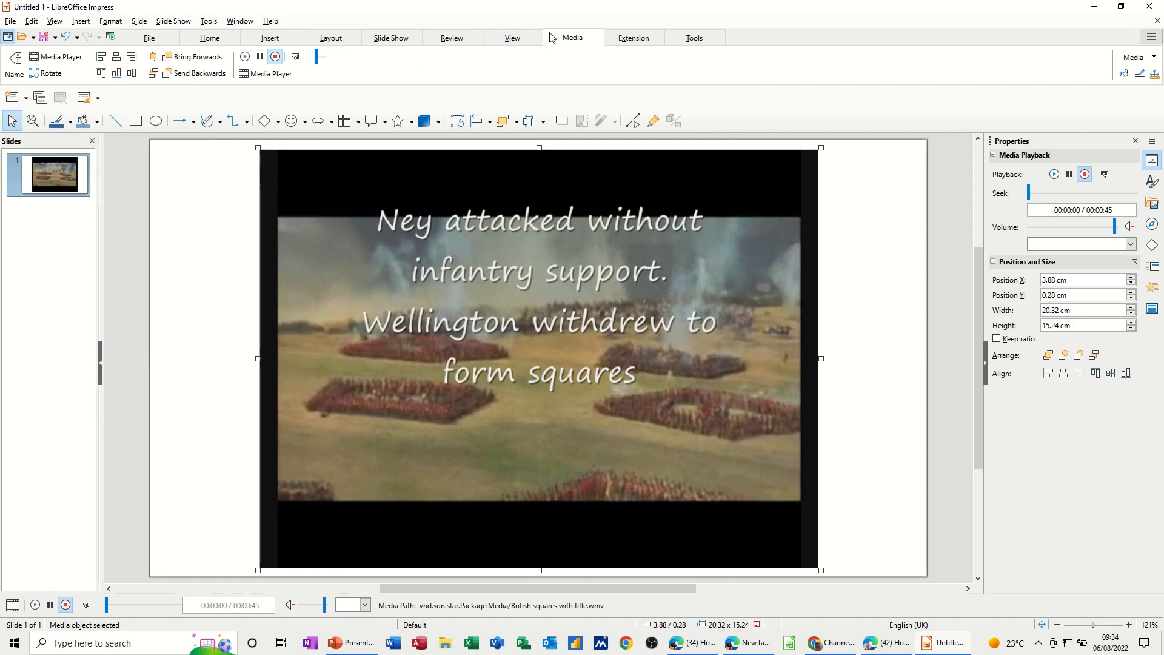
Preview the inserted video on the slide, playing and pausing it twice.
{"action": "left_click", "coordinate": [245, 57]}
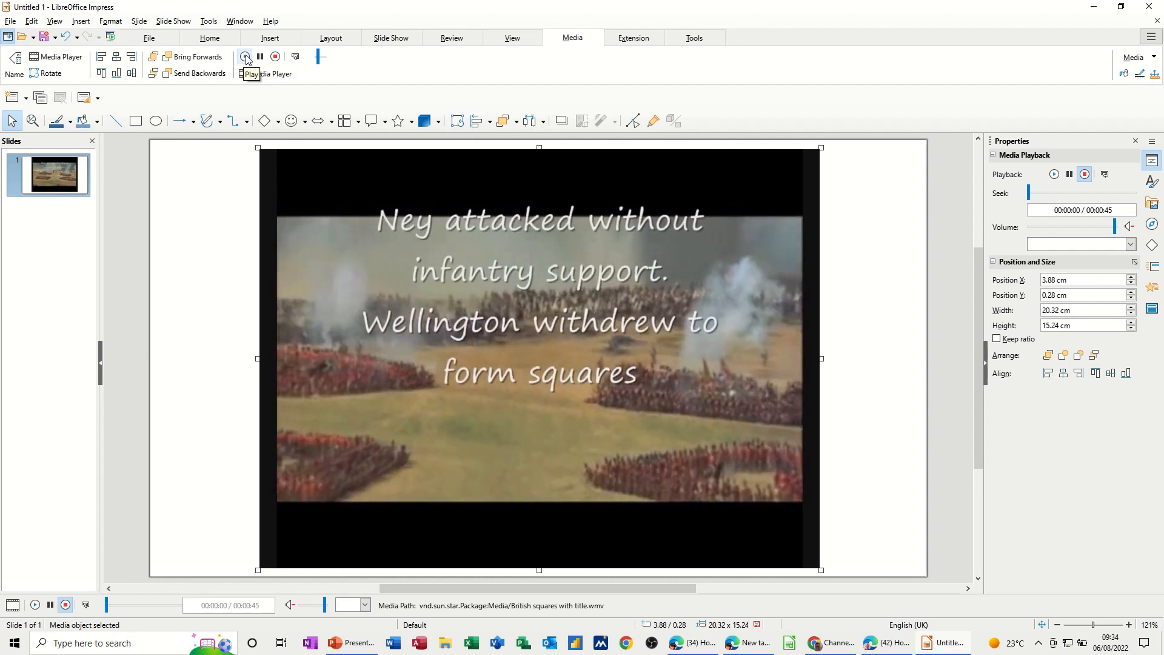
{"action": "left_click", "coordinate": [259, 57]}
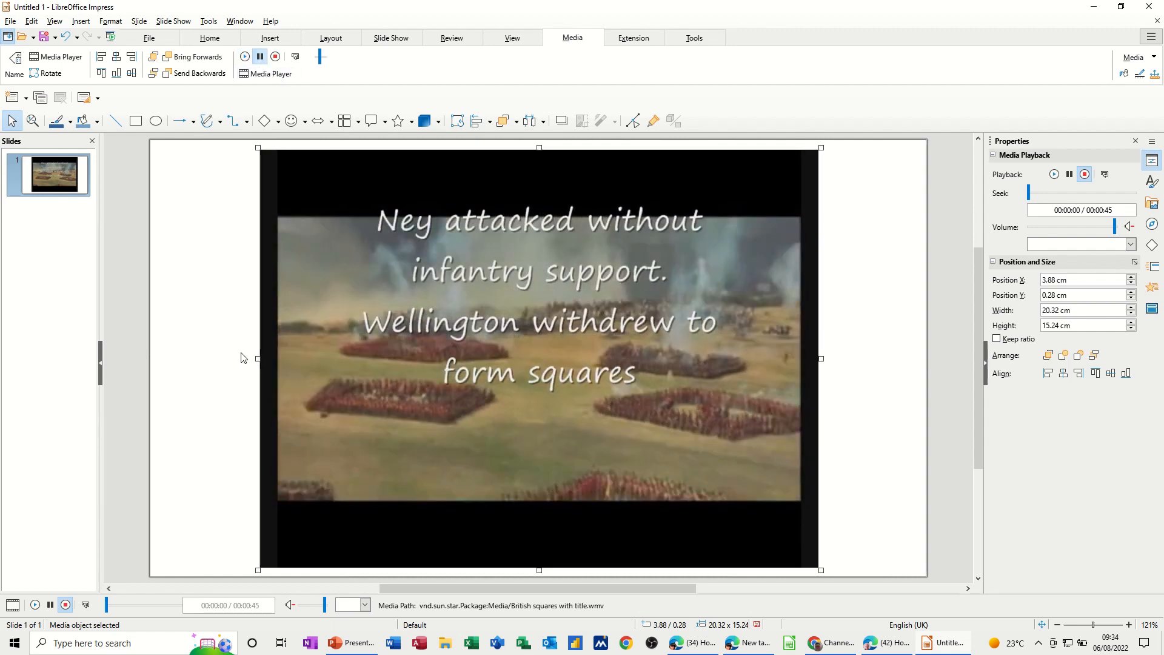
{"action": "left_click", "coordinate": [34, 609]}
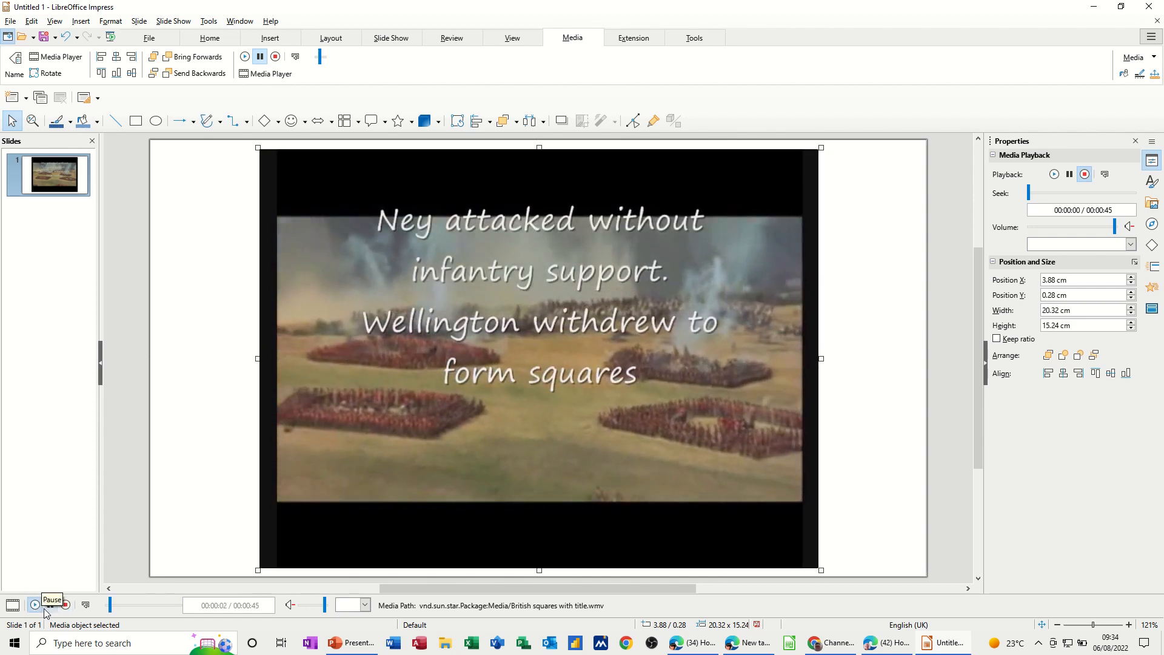
{"action": "left_click", "coordinate": [51, 607]}
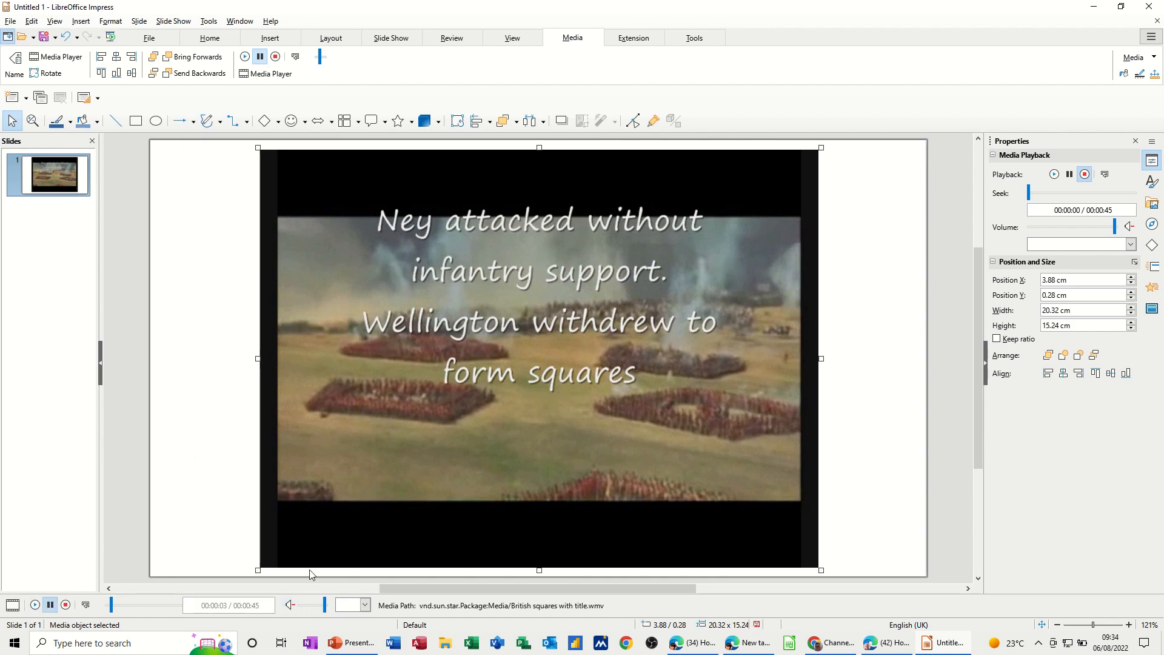
Check whether the Media Playback toolbar is enabled in the list of toolbars, leaving the settings as they are.
{"action": "left_click", "coordinate": [55, 21]}
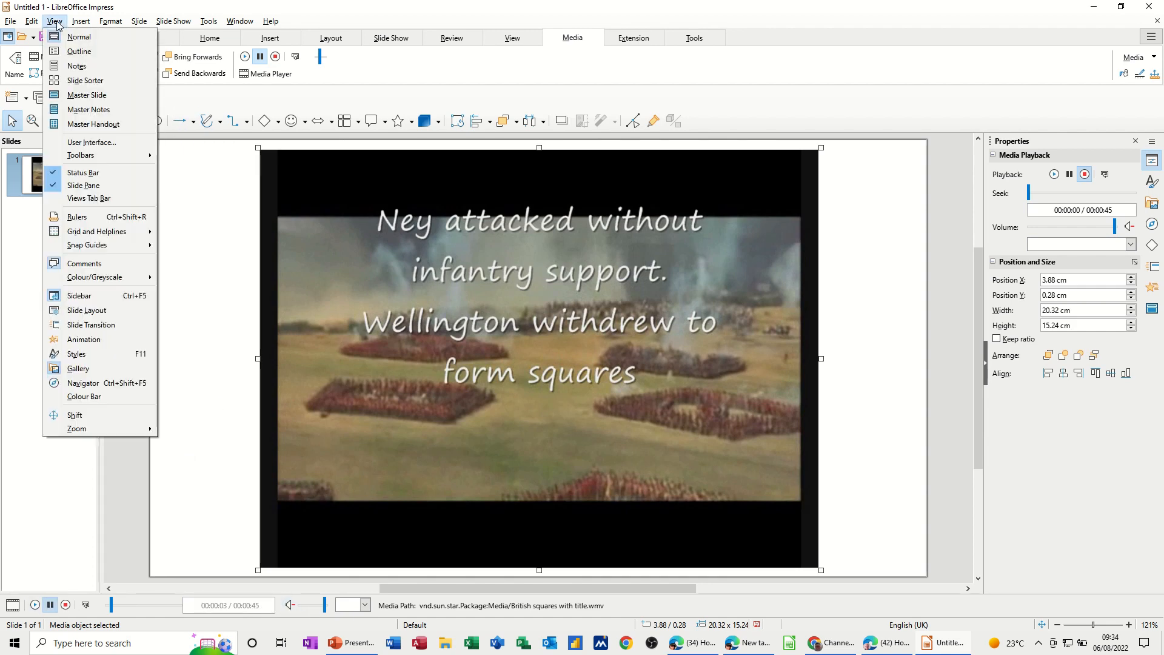
{"action": "mouse_move", "coordinate": [81, 21]}
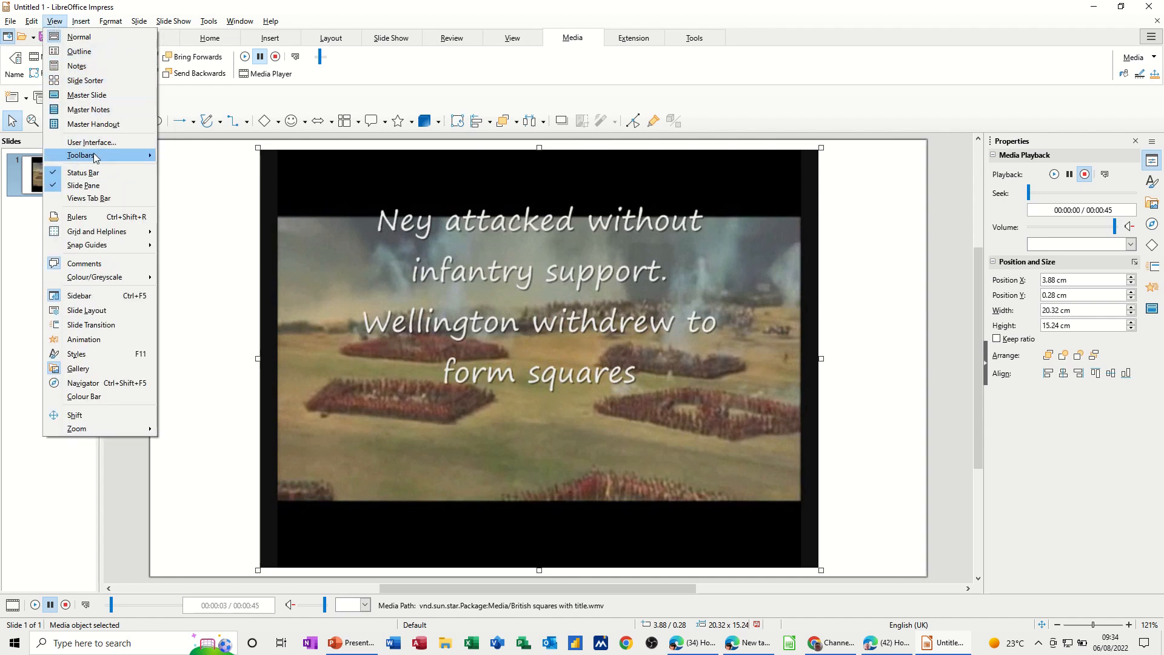
{"action": "mouse_move", "coordinate": [107, 154]}
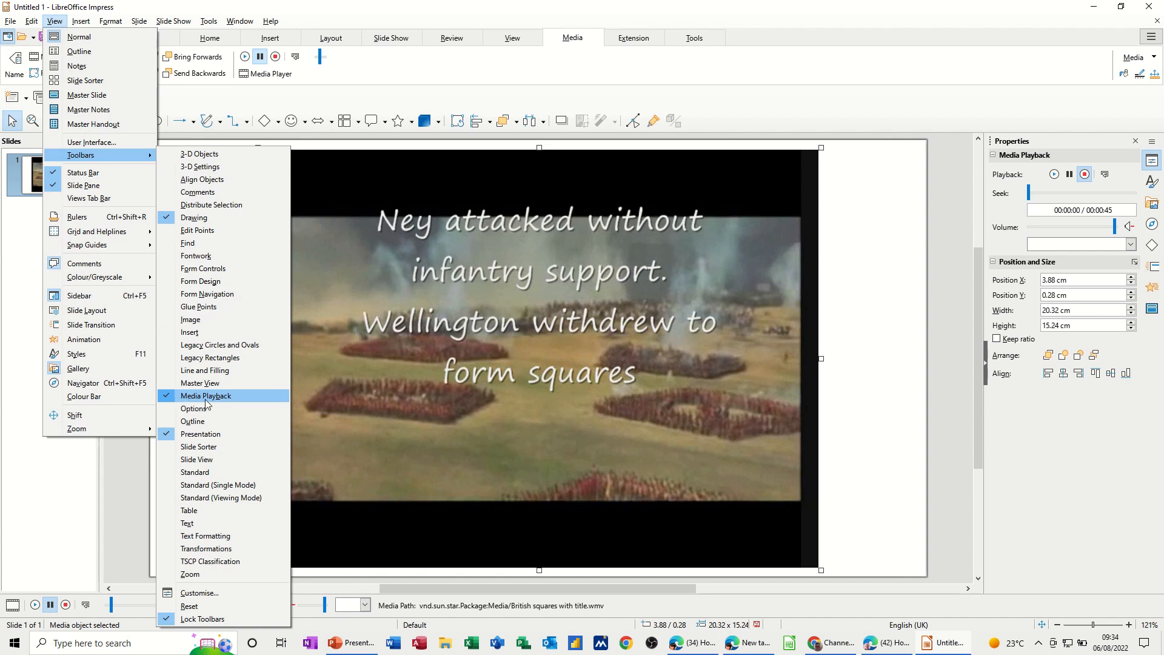
{"action": "left_click", "coordinate": [358, 70]}
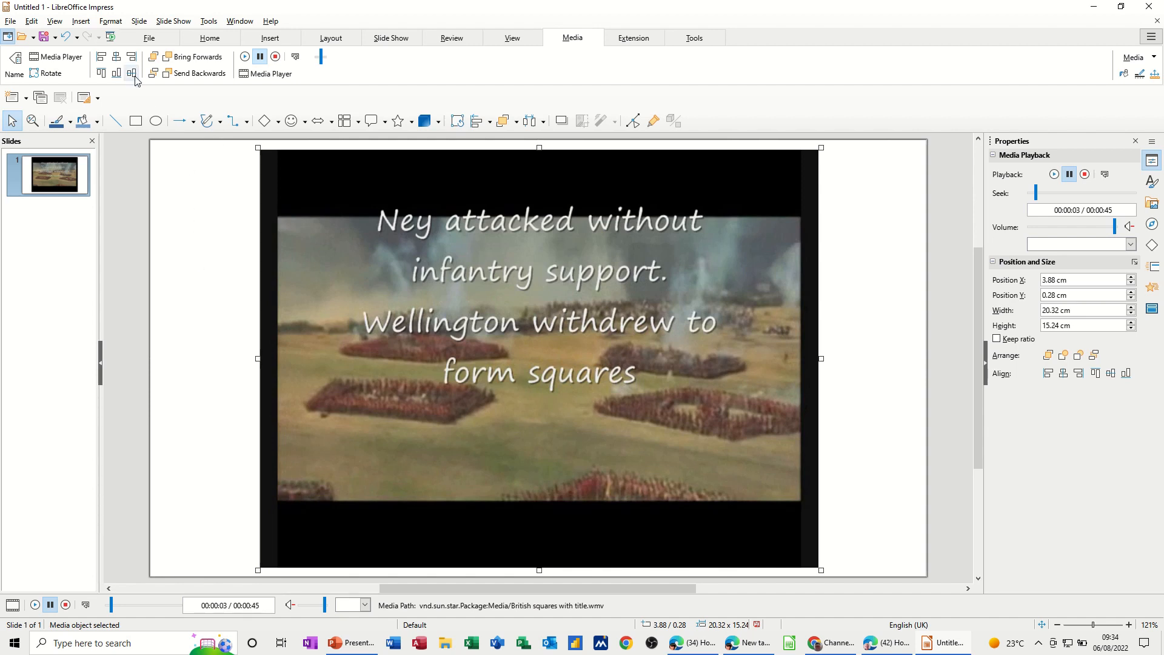
Run the slide show from the first slide to view the video, and exit it.
{"action": "left_click", "coordinate": [111, 38]}
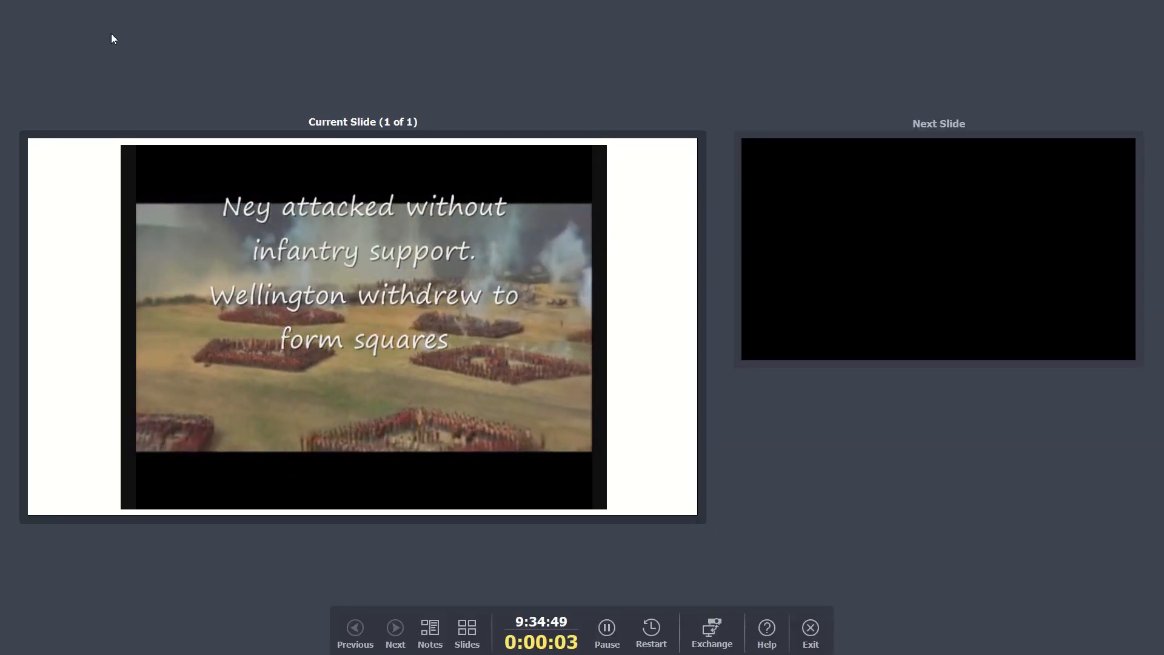
{"action": "key", "text": "Escape"}
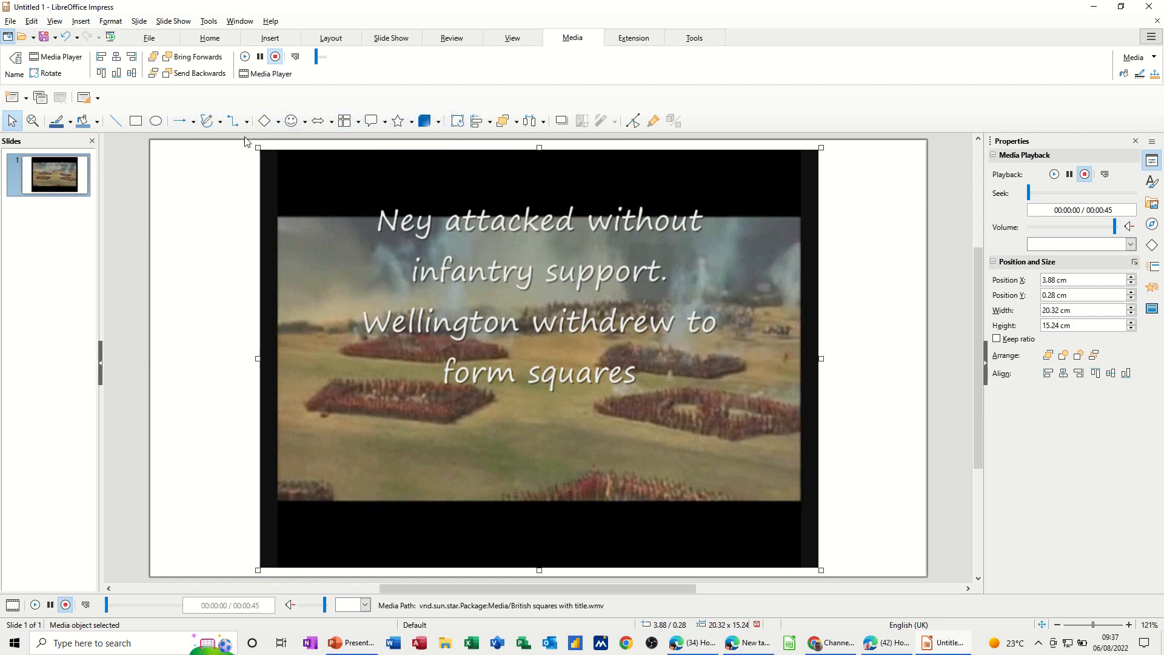
Draw a rounded rectangular callout of about 2.50 × 2.00 cm beside the video and enter a first name in it.
{"action": "left_click", "coordinate": [369, 124]}
{"action": "left_click_drag", "start_coordinate": [162, 211], "coordinate": [230, 267]}
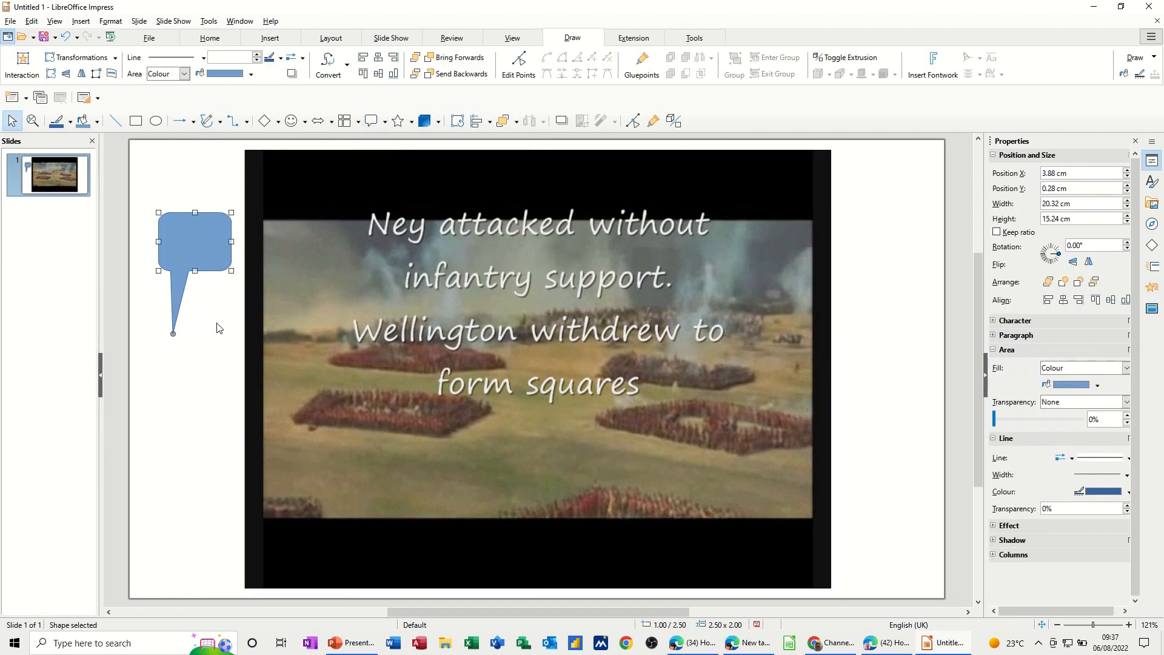
{"action": "type", "text": "Steve"}
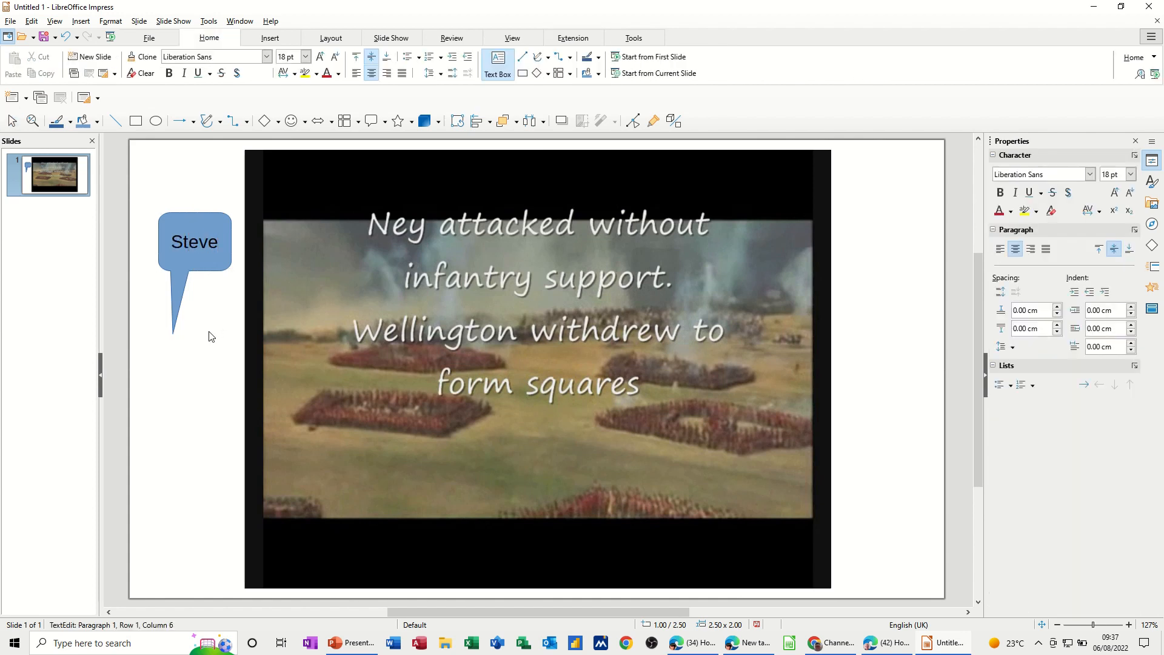
{"action": "left_click", "coordinate": [209, 337]}
Move the callout onto the upper-left part of the video, at about X 5.50 cm and Y 3.50 cm, and deselect it.
{"action": "left_click", "coordinate": [224, 262]}
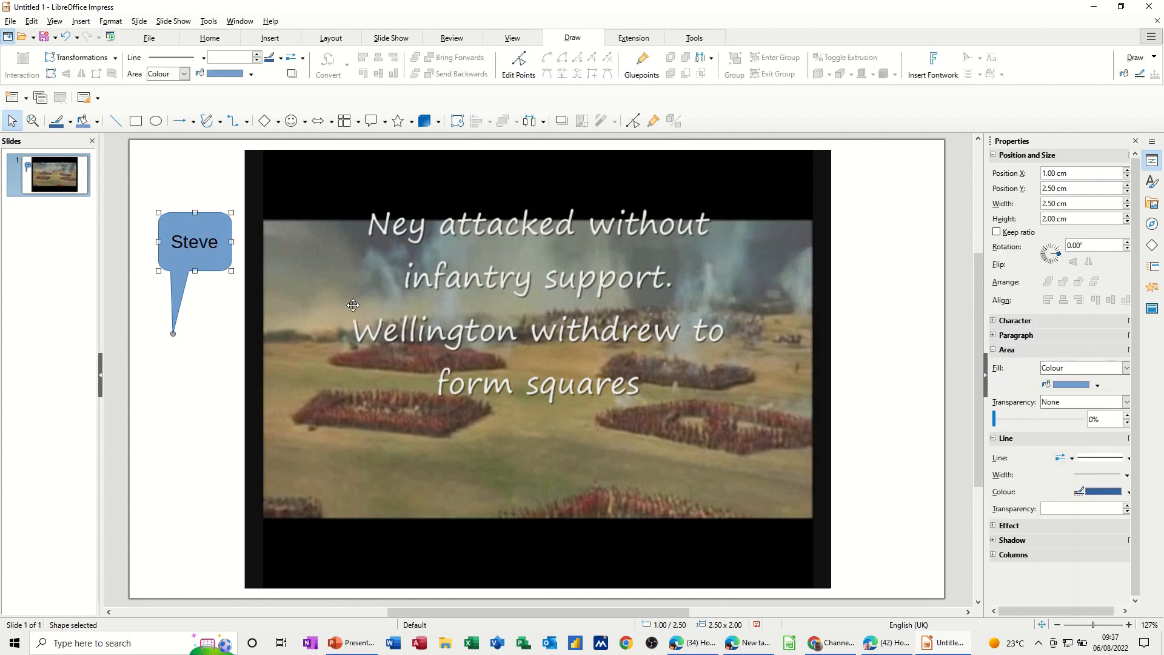
{"action": "left_click_drag", "start_coordinate": [214, 267], "coordinate": [345, 297]}
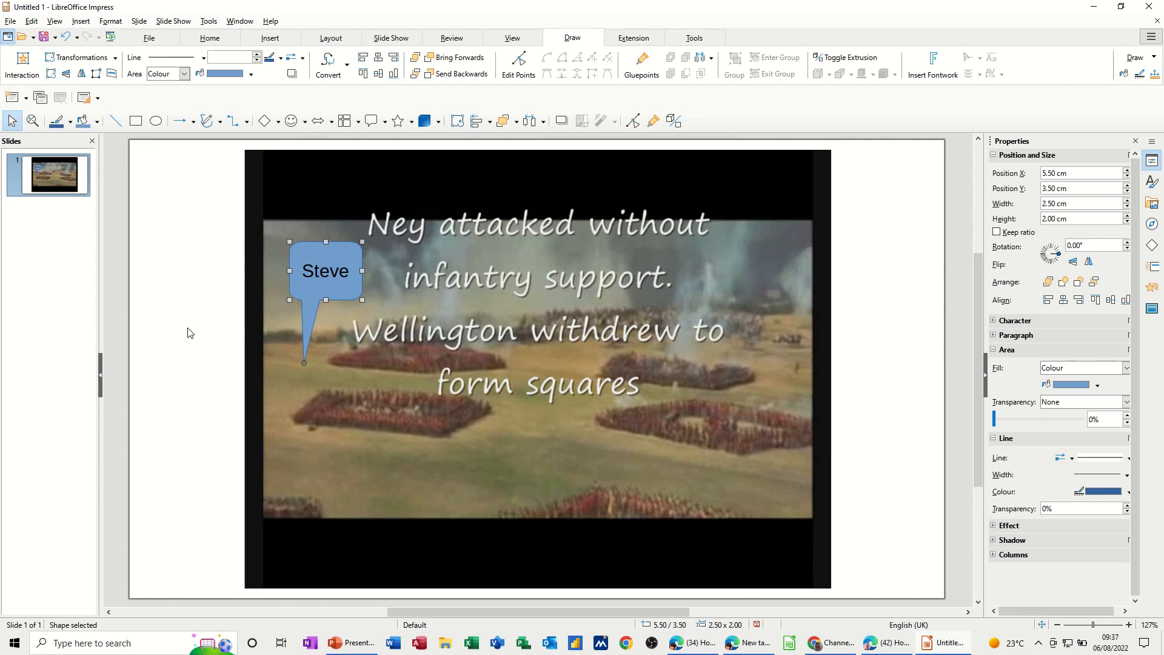
{"action": "left_click", "coordinate": [177, 317]}
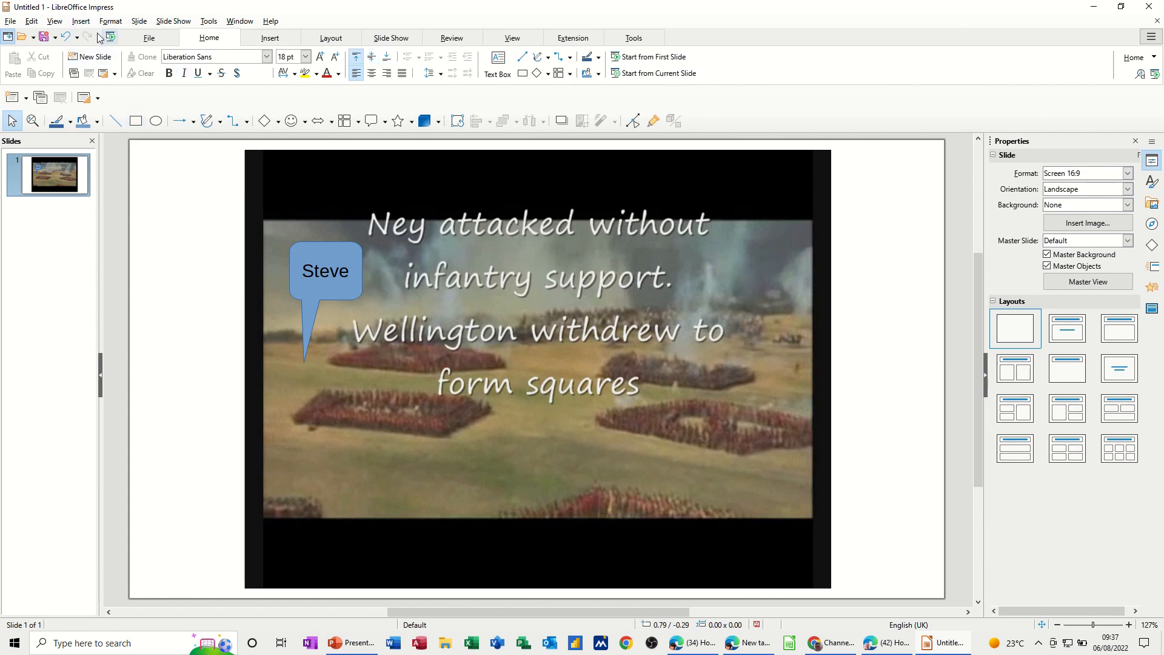
Add a text box with the same first name in lowercase and move it over the video's lower-left area, at about X 6.00, Y 10.00 cm.
{"action": "left_click", "coordinate": [82, 22]}
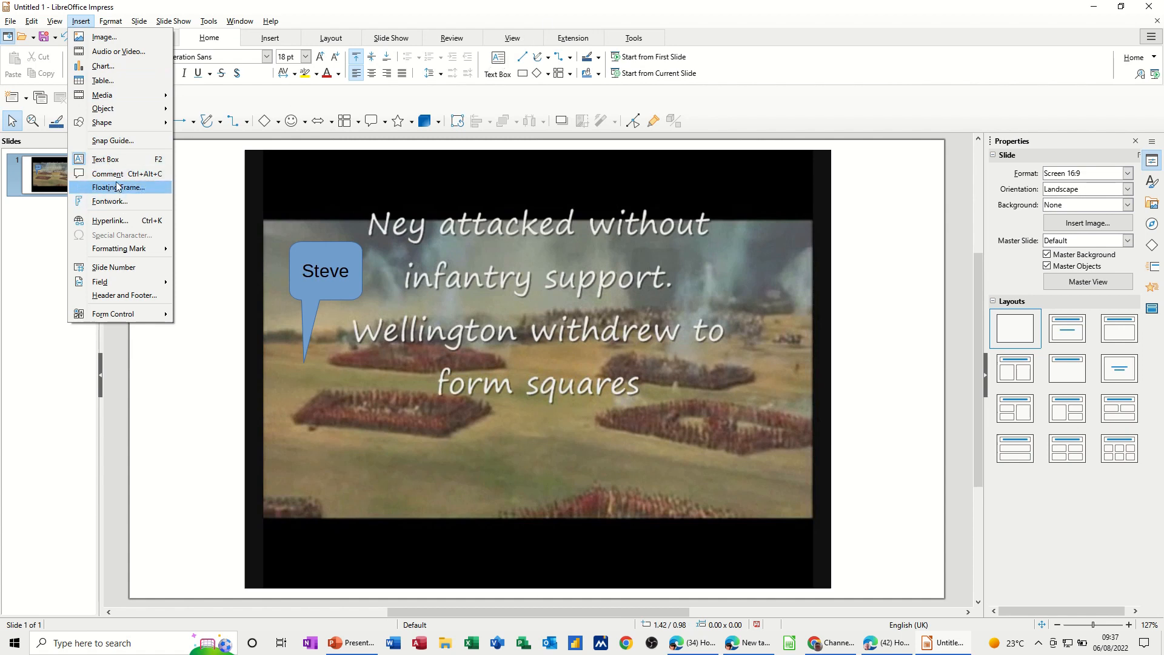
{"action": "left_click", "coordinate": [113, 159]}
{"action": "left_click_drag", "start_coordinate": [158, 227], "coordinate": [232, 256]}
{"action": "type", "text": "steve"}
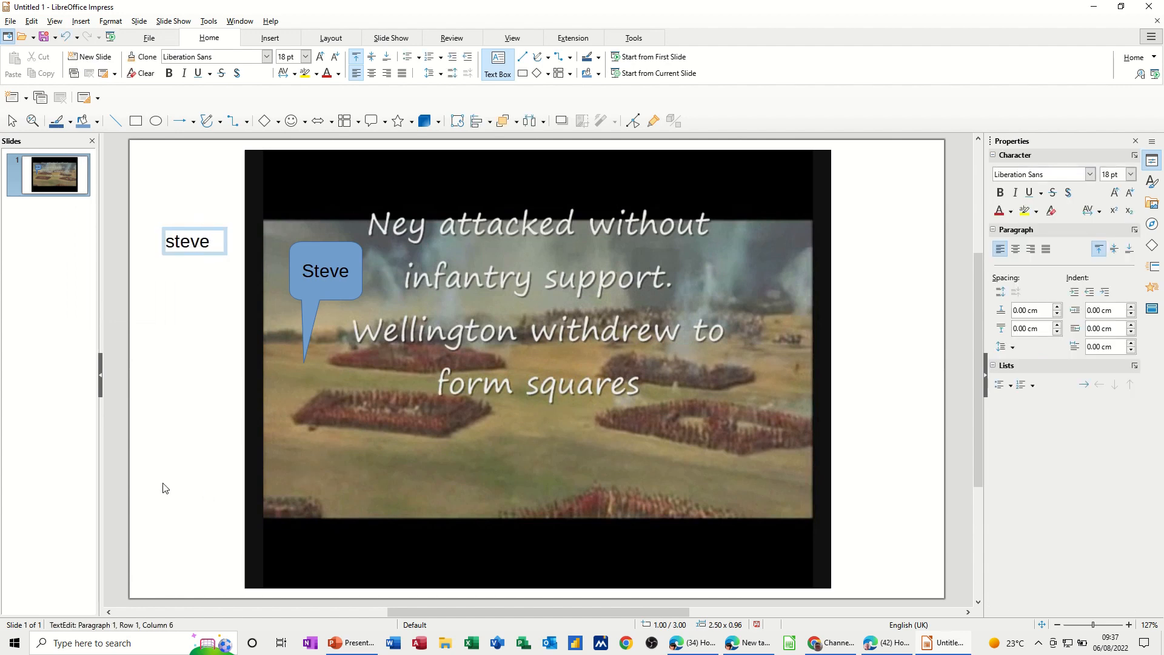
{"action": "left_click", "coordinate": [169, 343]}
{"action": "left_click_drag", "start_coordinate": [202, 255], "coordinate": [349, 449]}
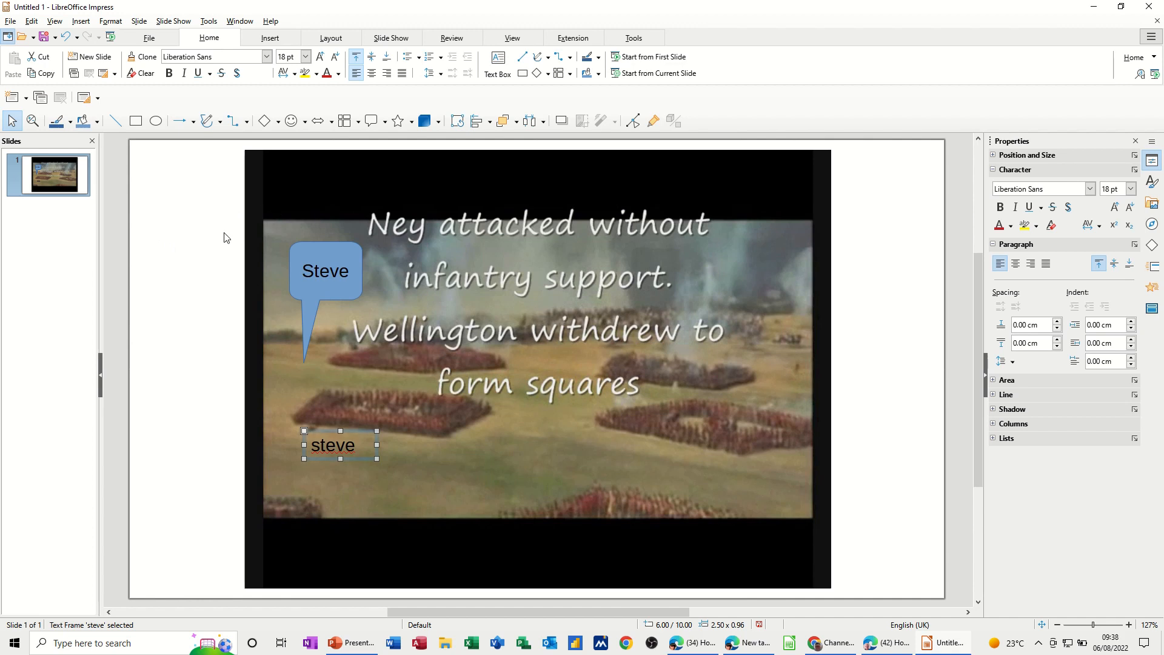
Add a new blank slide after the video slide.
{"action": "left_click", "coordinate": [516, 123]}
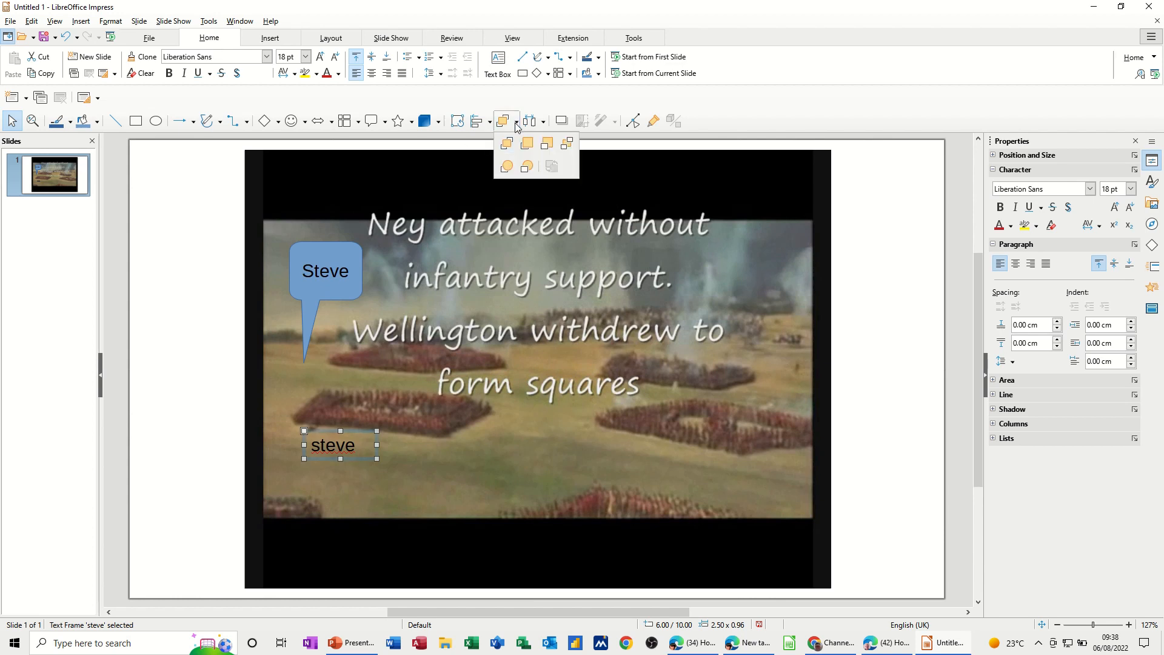
{"action": "left_click", "coordinate": [55, 180]}
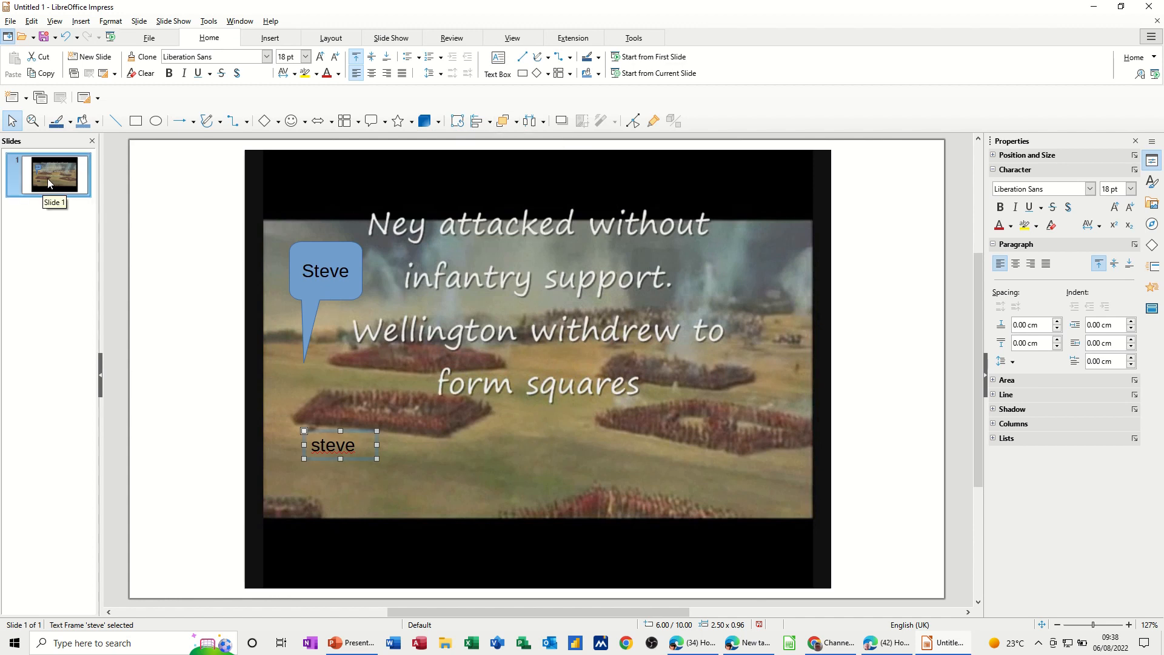
{"action": "key", "text": "ctrl+m"}
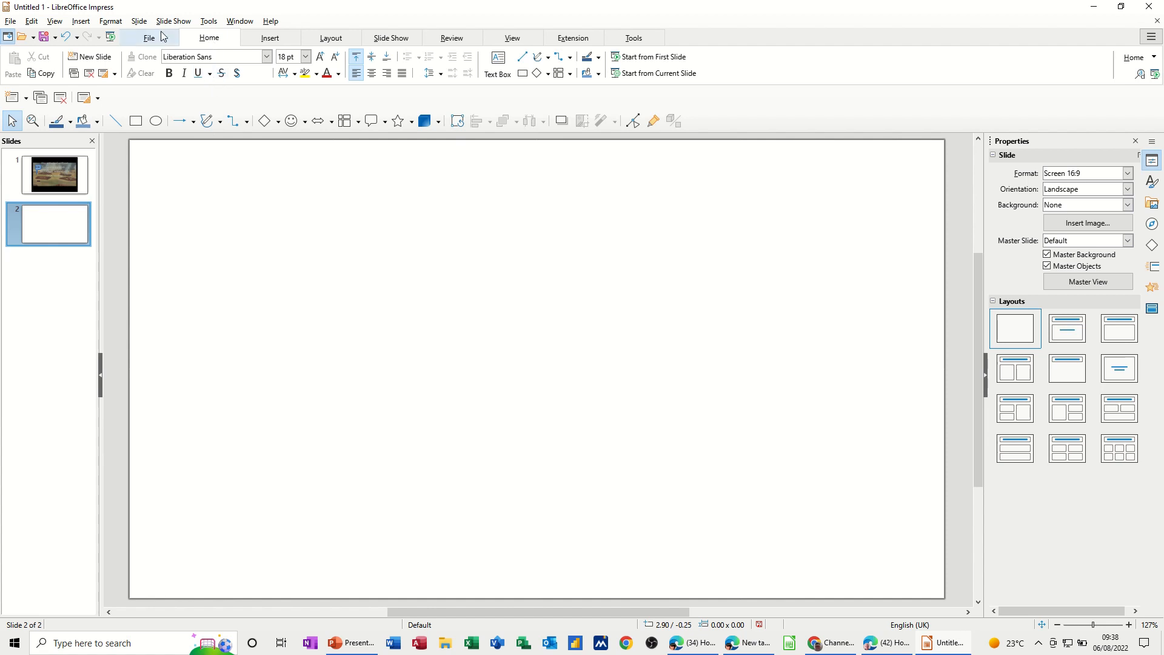
Insert the audio file "Blue danube.WAV" from the Sounds folder onto slide 2.
{"action": "left_click", "coordinate": [82, 23]}
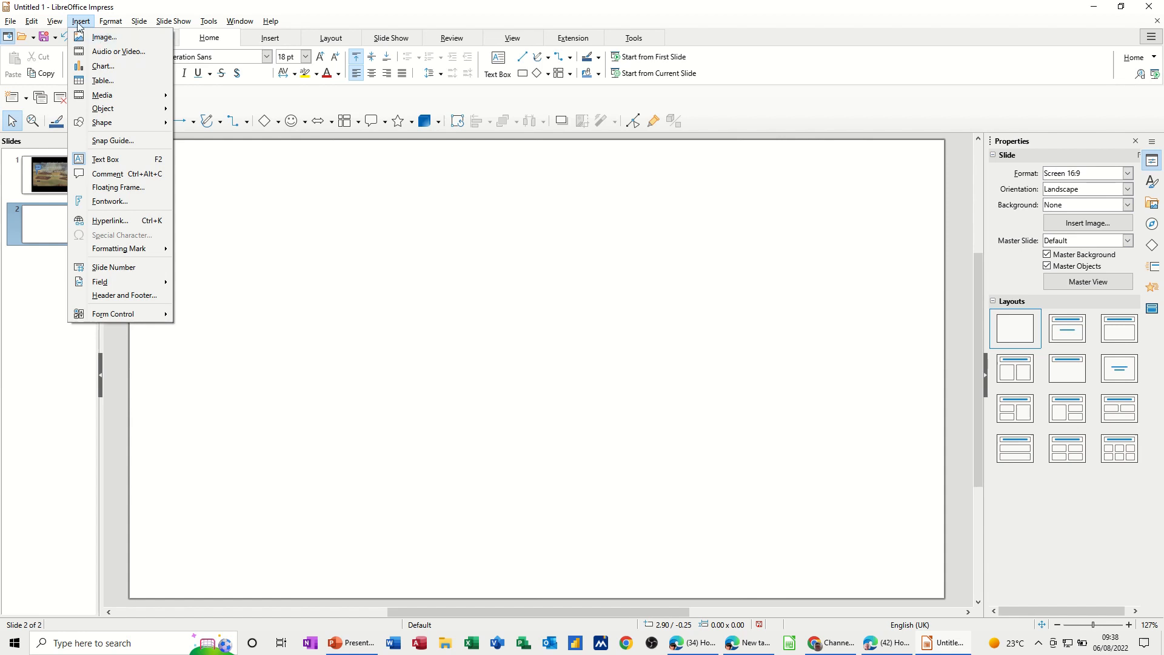
{"action": "left_click", "coordinate": [262, 46]}
{"action": "left_click", "coordinate": [265, 43]}
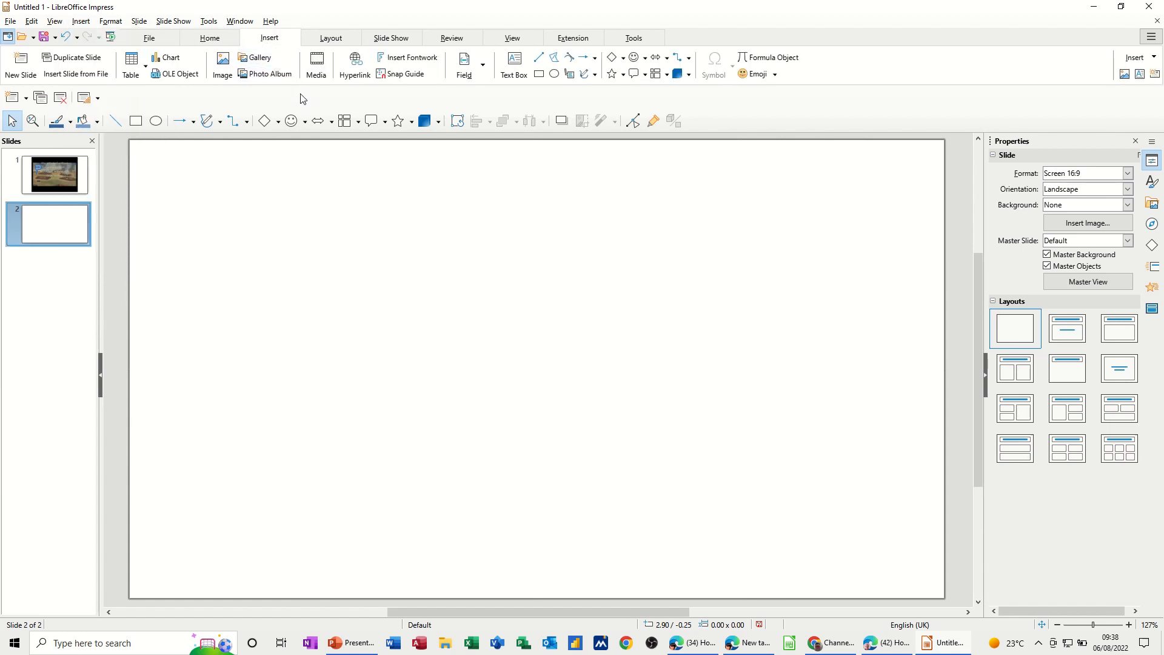
{"action": "left_click", "coordinate": [317, 63]}
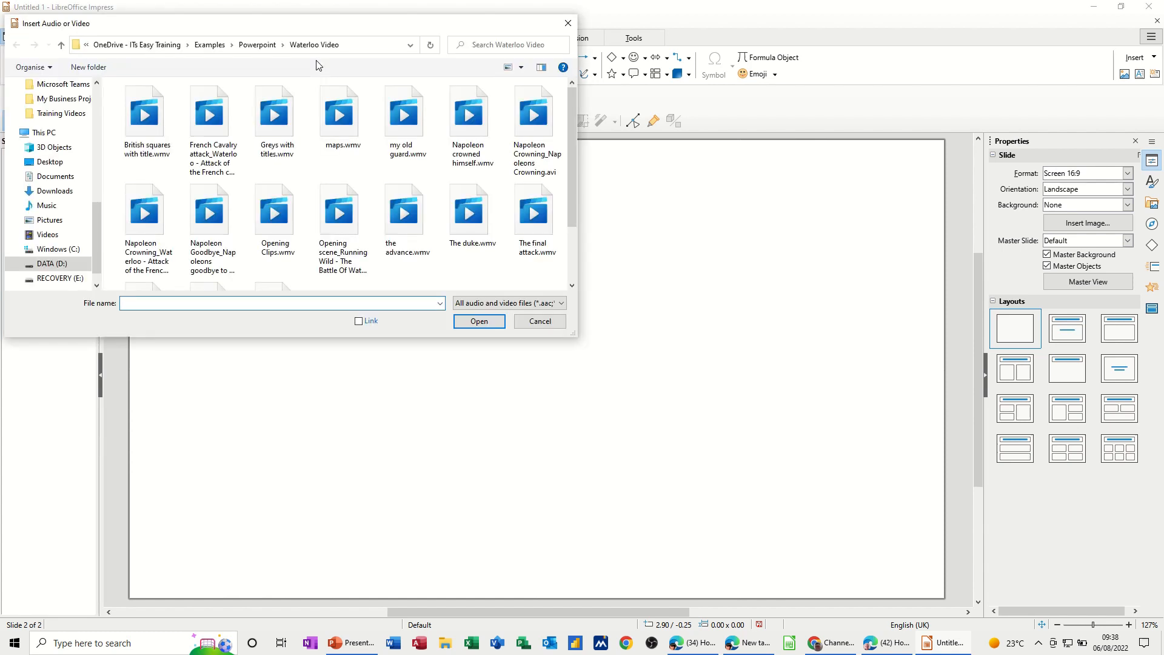
{"action": "left_click", "coordinate": [259, 45]}
{"action": "left_click", "coordinate": [143, 122]}
{"action": "double_click", "coordinate": [143, 121]}
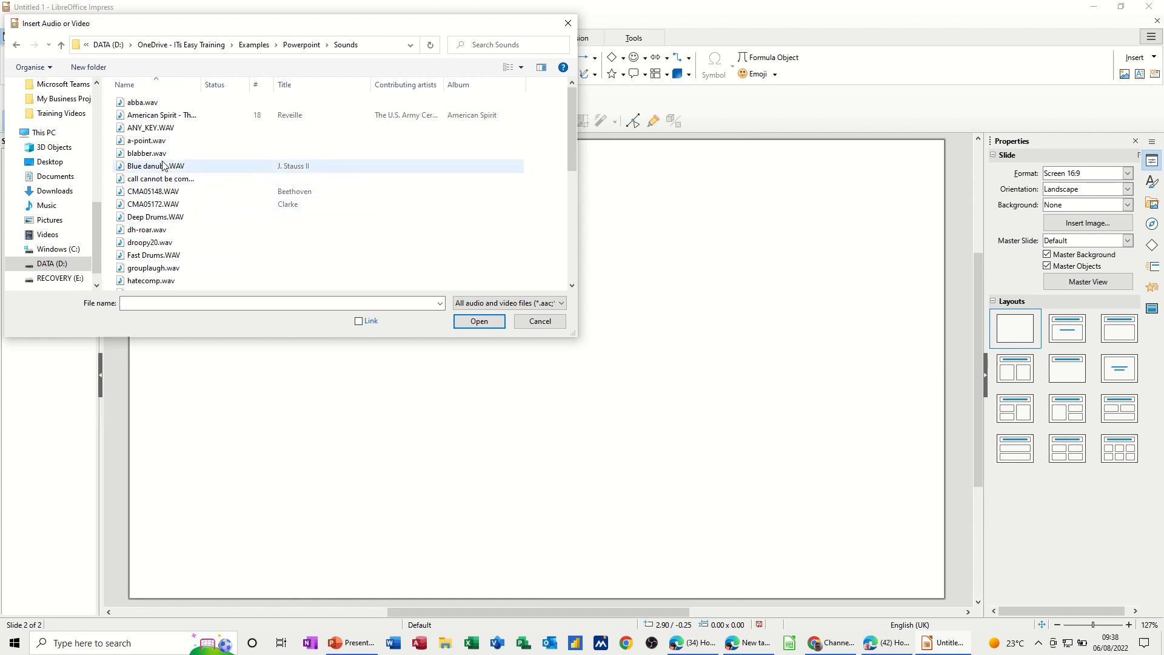
{"action": "double_click", "coordinate": [134, 172]}
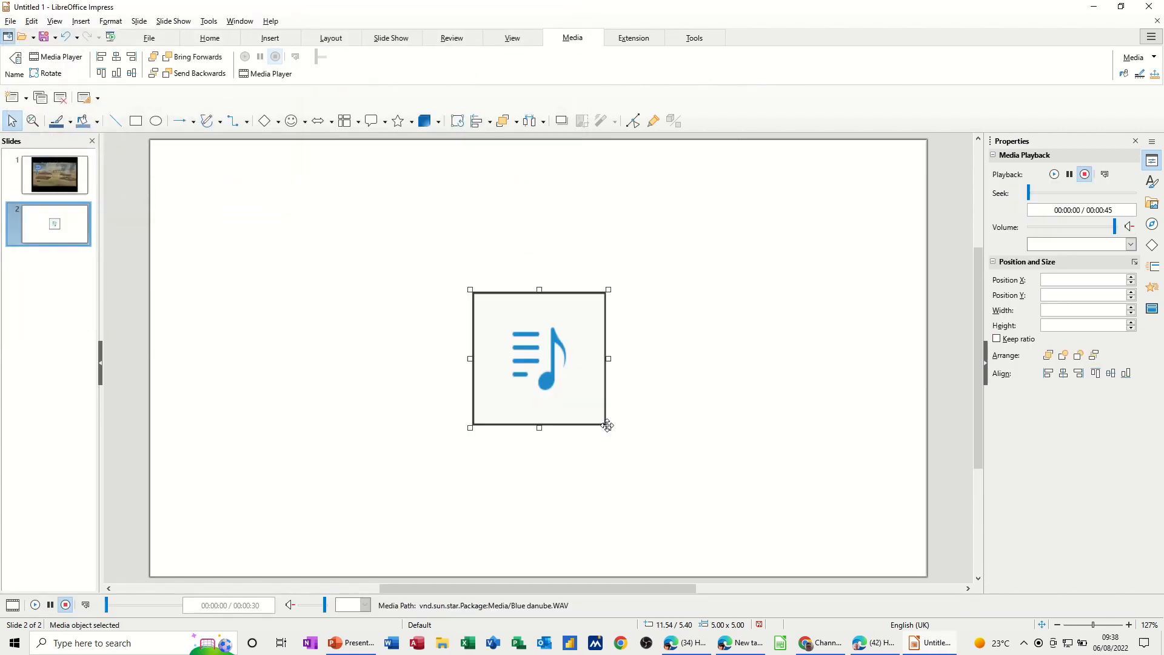
Shrink the audio icon to about 2.10 × 2.10 cm and align it to the left and bottom edges of the slide.
{"action": "left_click_drag", "start_coordinate": [607, 427], "coordinate": [525, 357]}
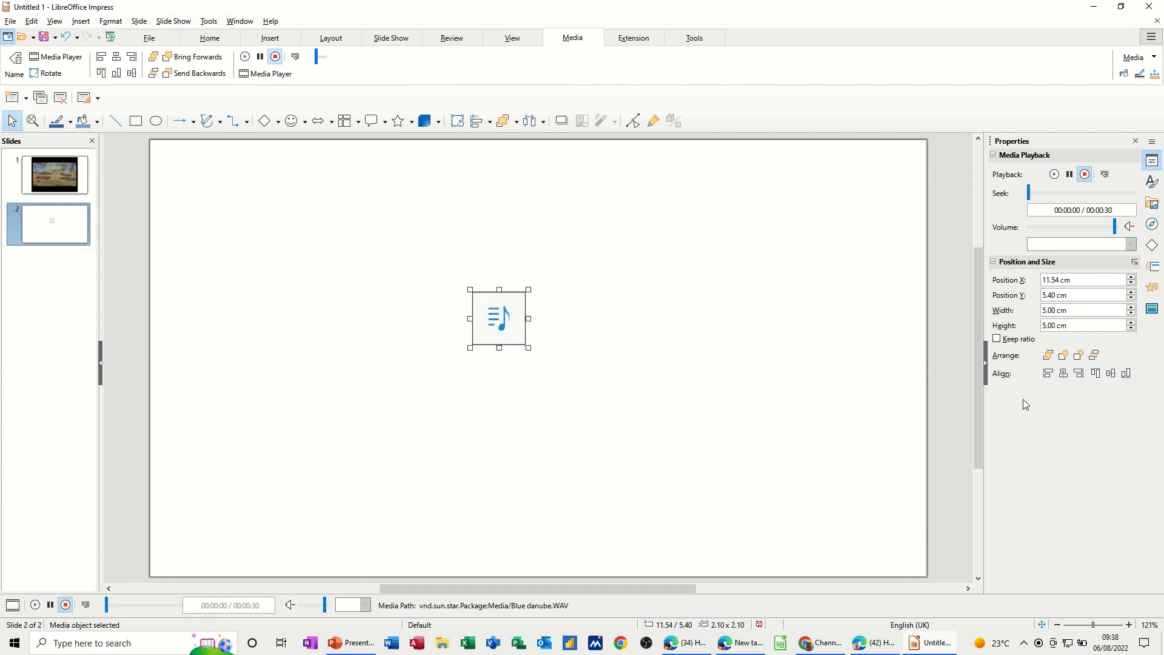
{"action": "left_click", "coordinate": [1053, 376]}
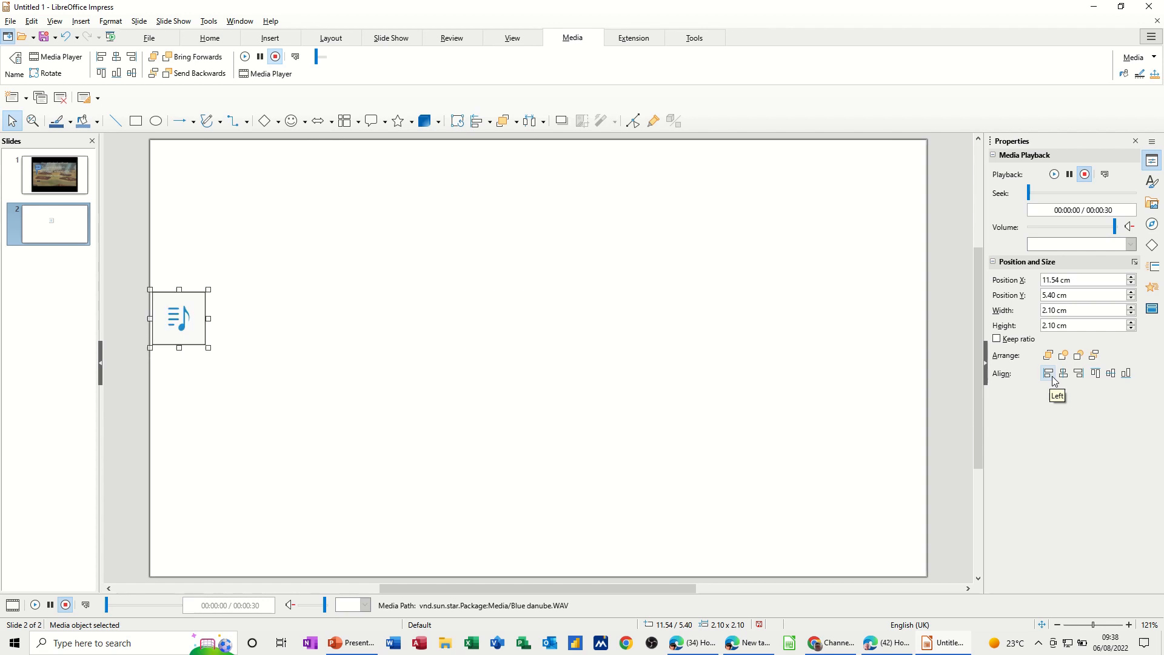
{"action": "left_click", "coordinate": [1127, 375]}
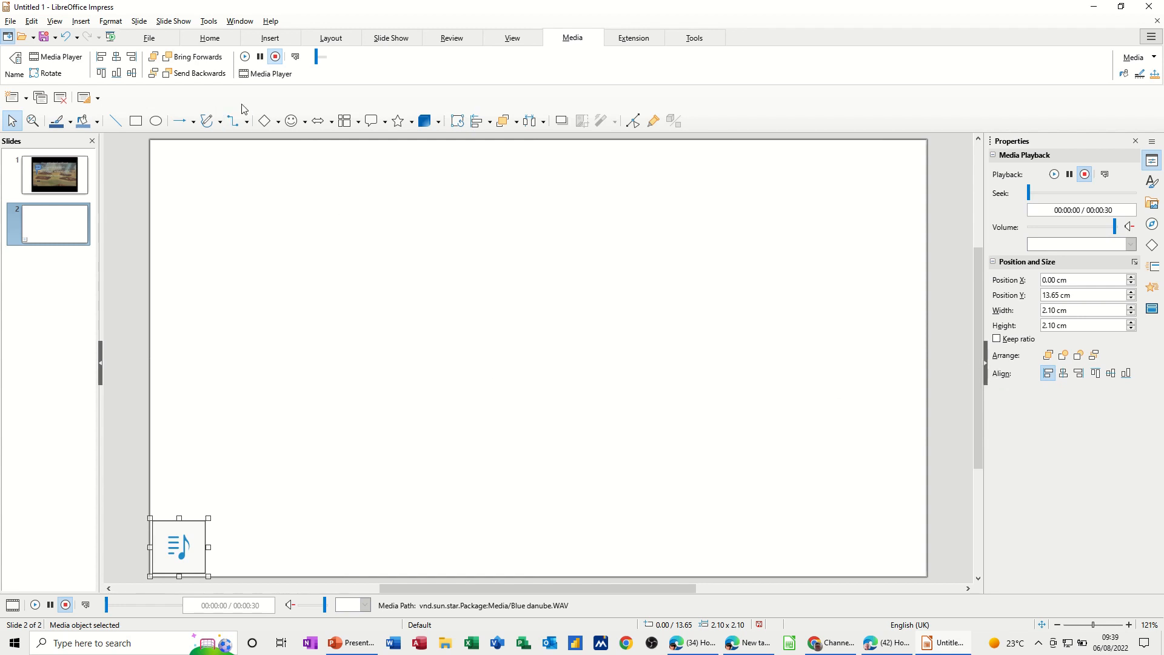
Preview the audio clip by playing, pausing and stopping it.
{"action": "left_click", "coordinate": [245, 59]}
{"action": "left_click", "coordinate": [260, 57]}
{"action": "left_click", "coordinate": [275, 60]}
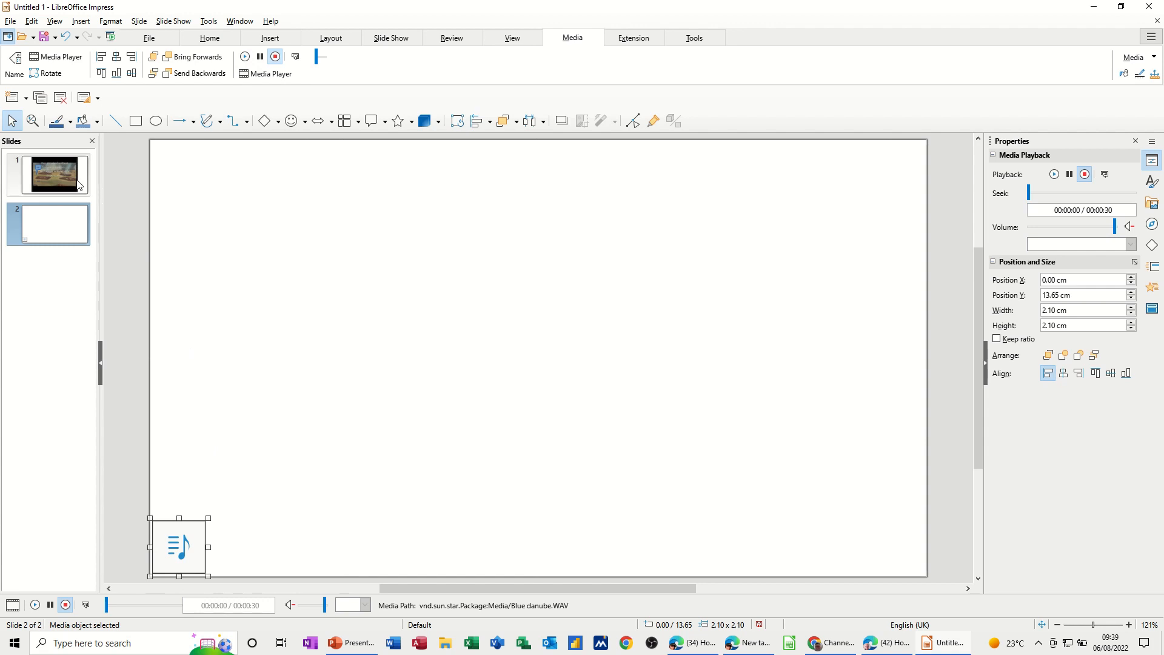
{"action": "left_click", "coordinate": [57, 173]}
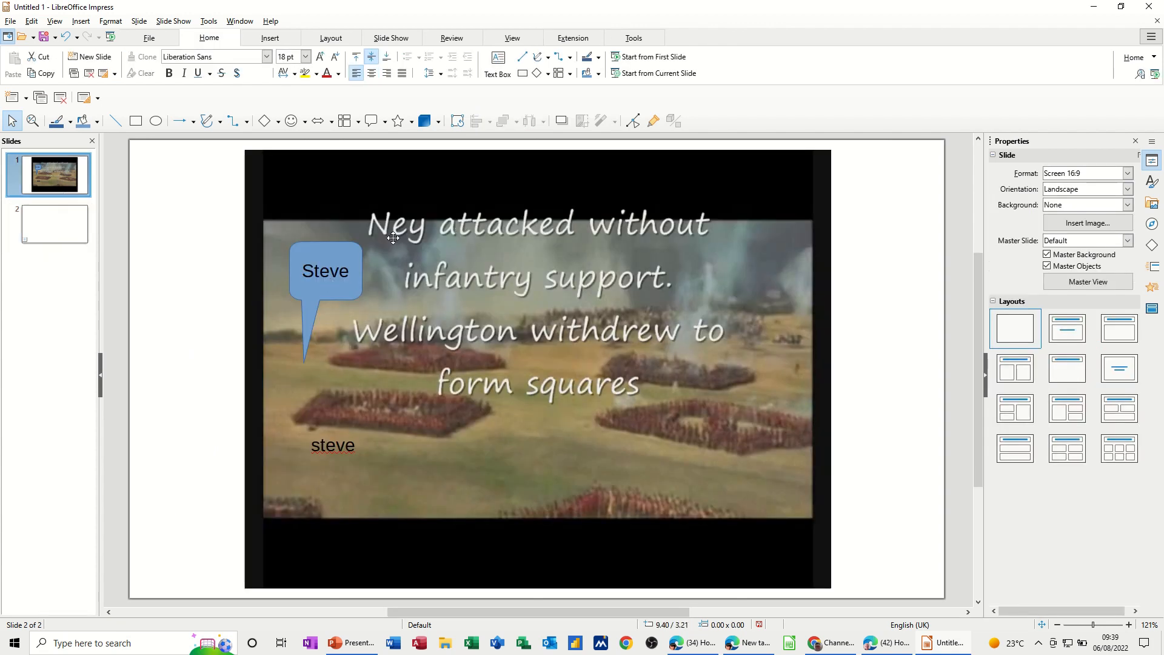
{"action": "left_click", "coordinate": [54, 224]}
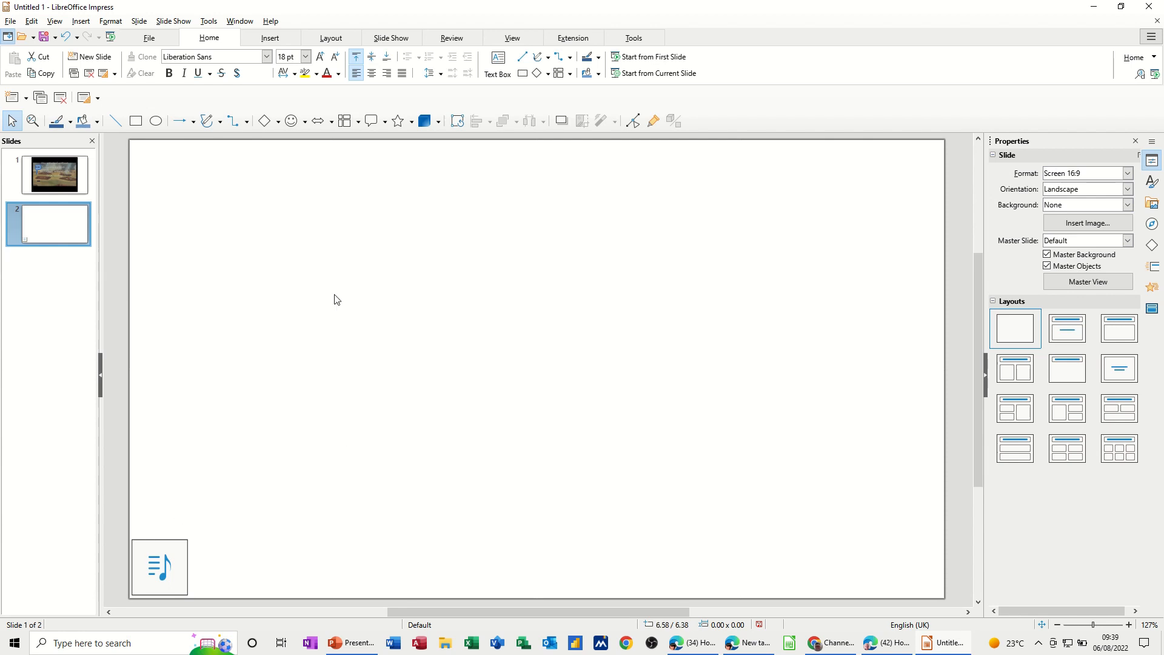